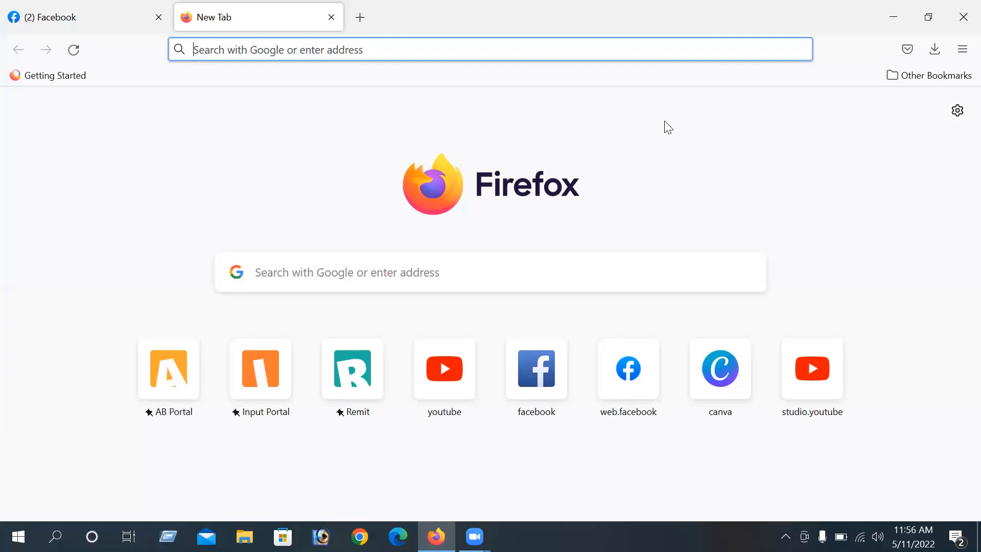
Go to google.com in the new browser tab.
left_click(365, 47)
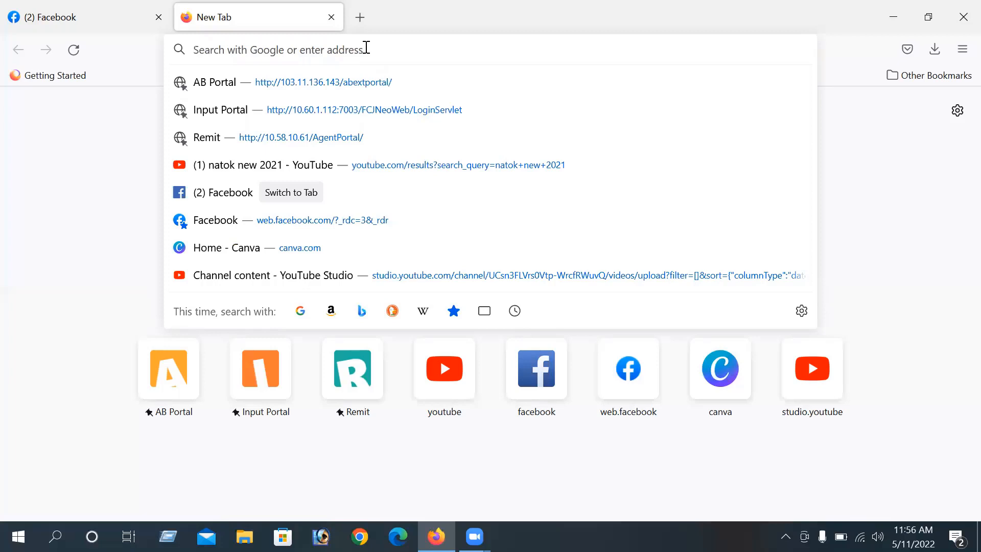
type("google.com/")
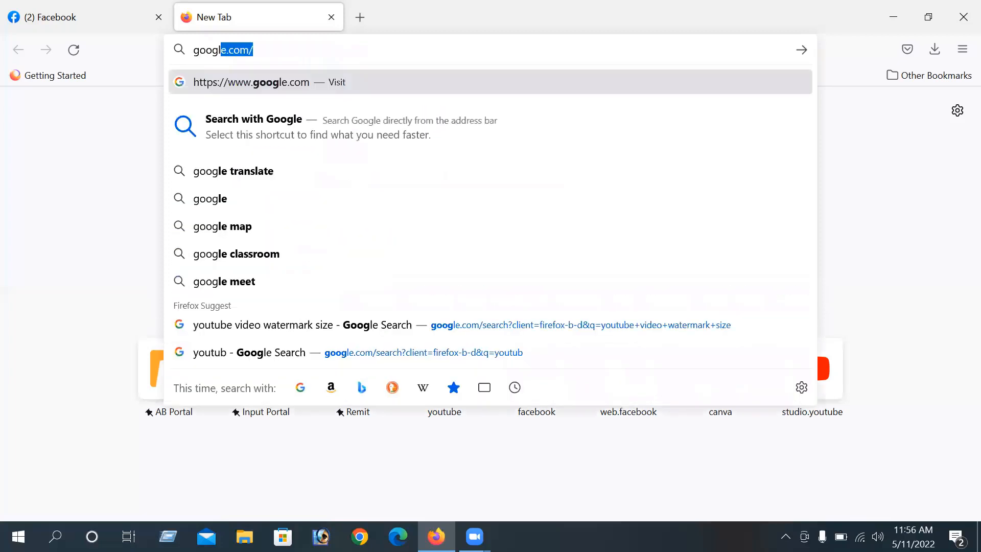
key("Return")
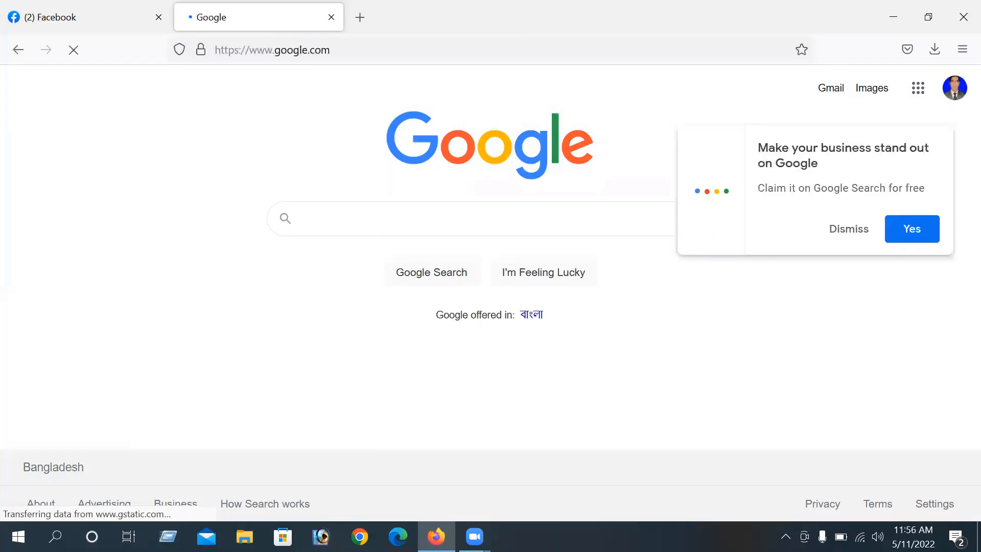
Search Google for "avro software free download for windows 10".
left_click(398, 225)
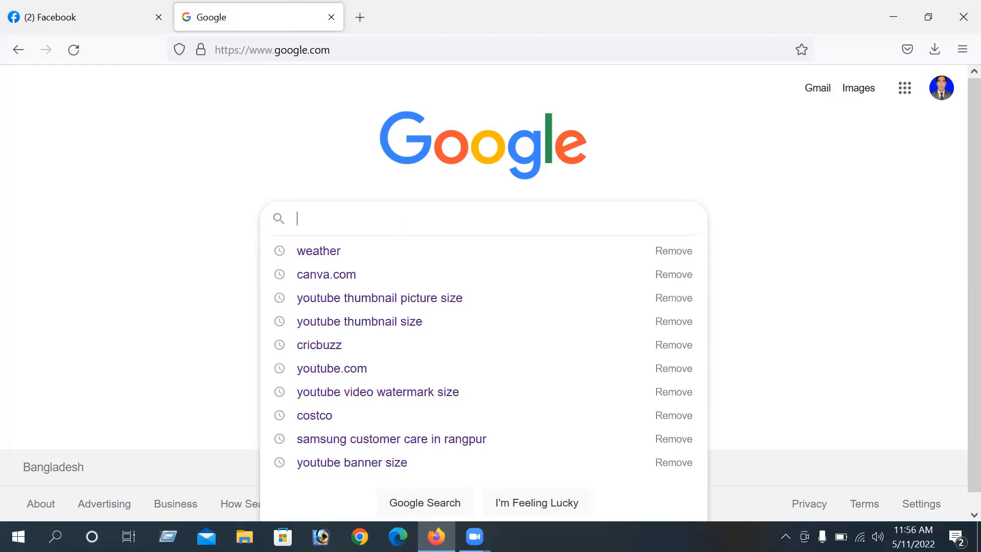
type("a")
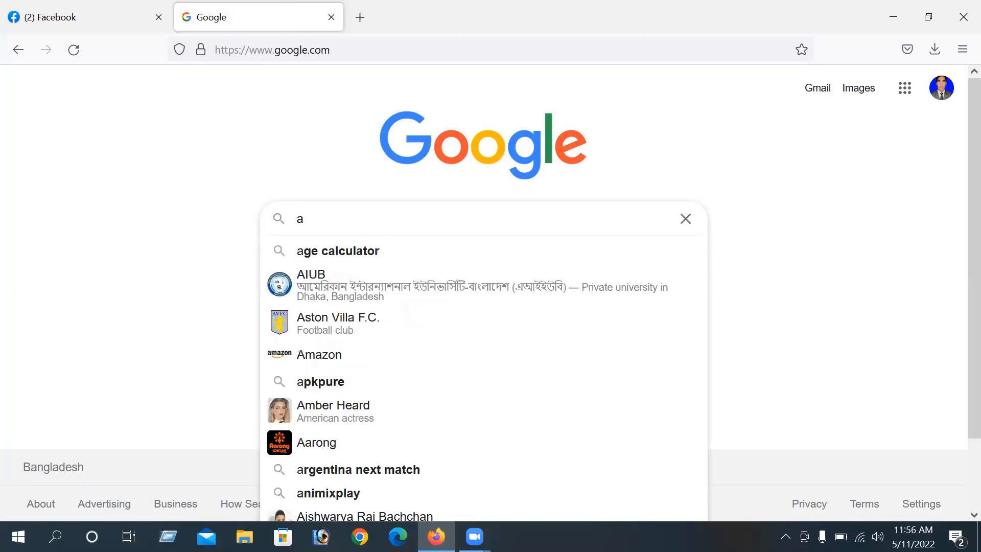
type("v")
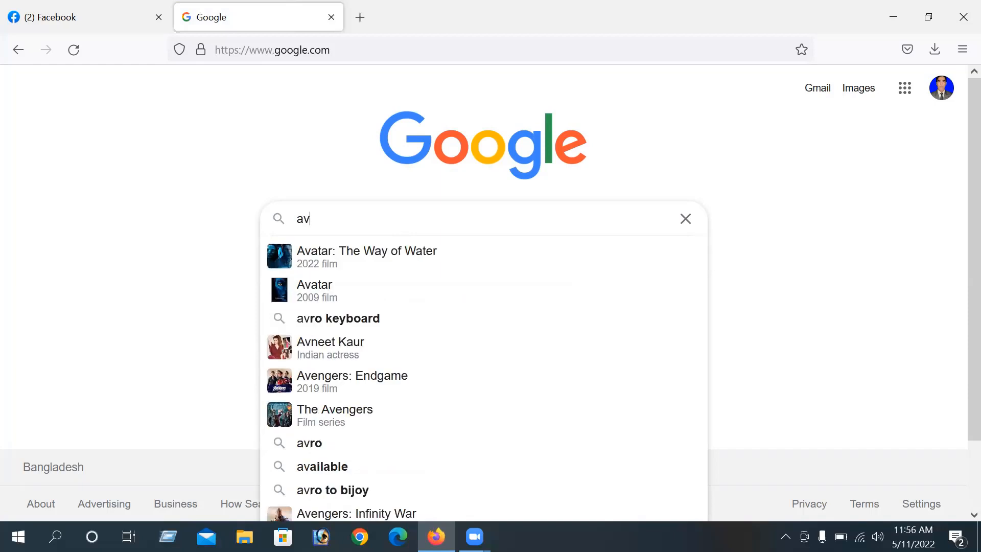
type("ro")
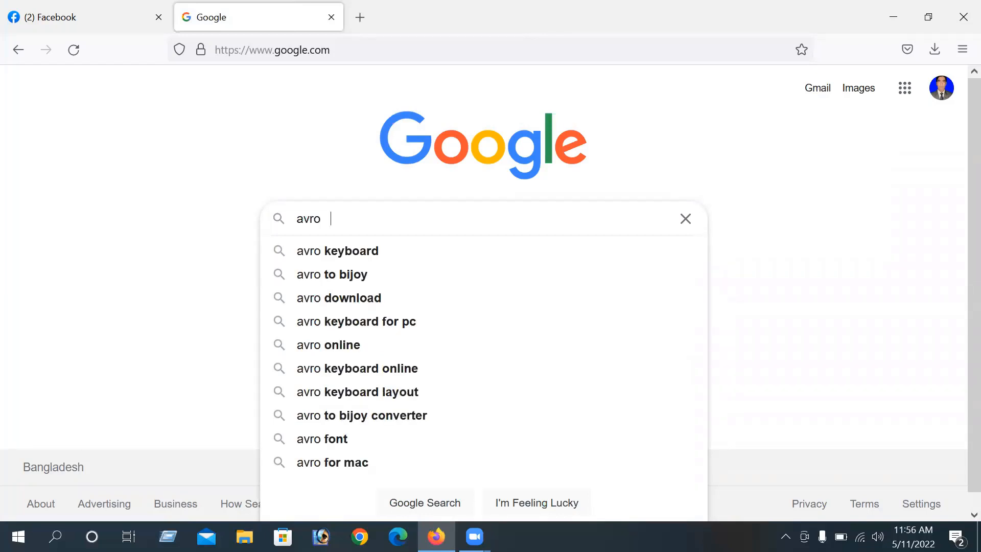
type("soft")
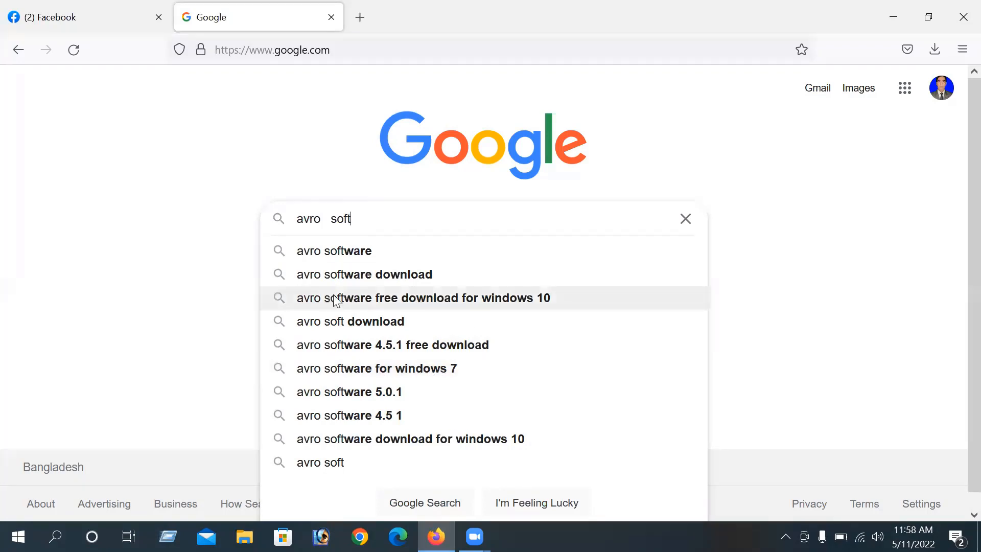
left_click(501, 302)
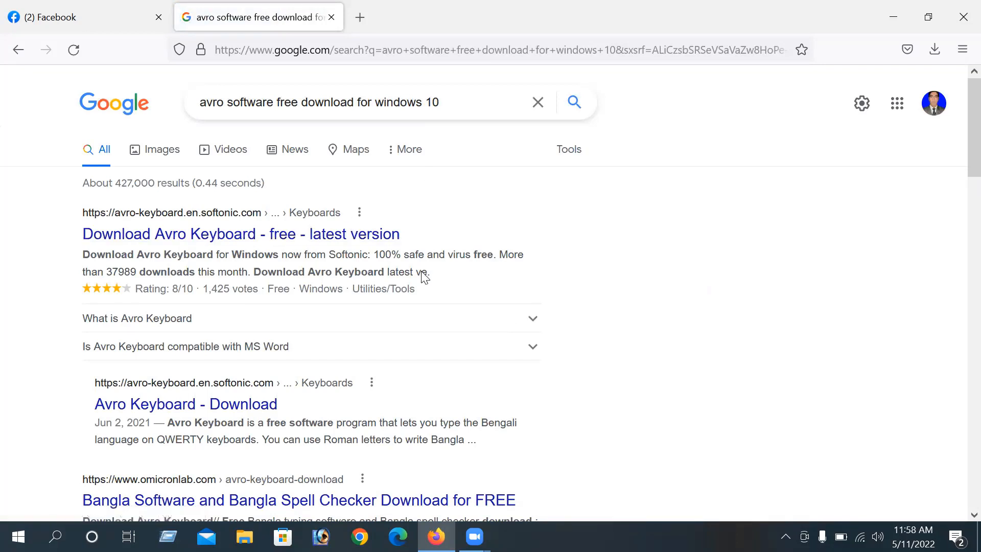
Open the Softonic search result "Download Avro Keyboard - free - latest version".
scroll(423, 273, "down", 3)
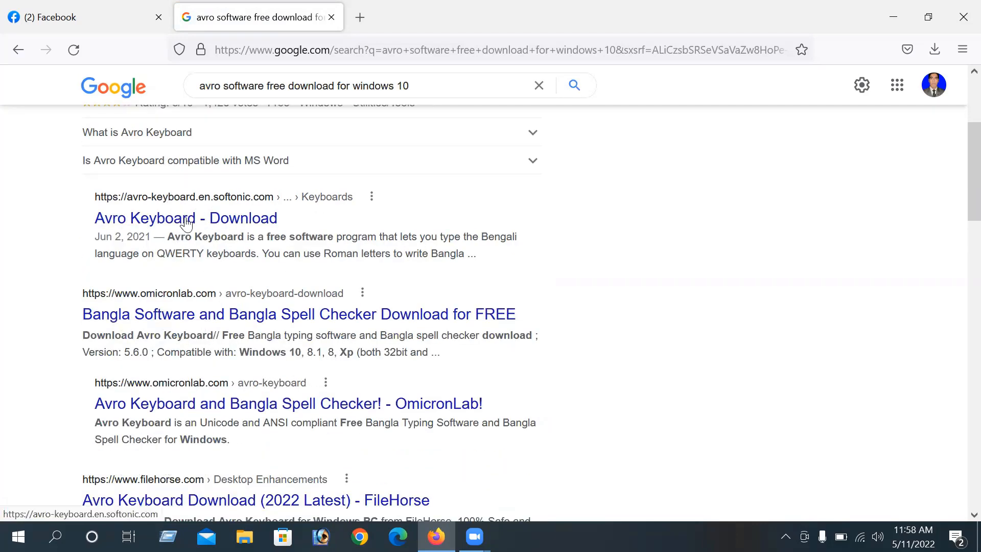
scroll(185, 224, "up", 3)
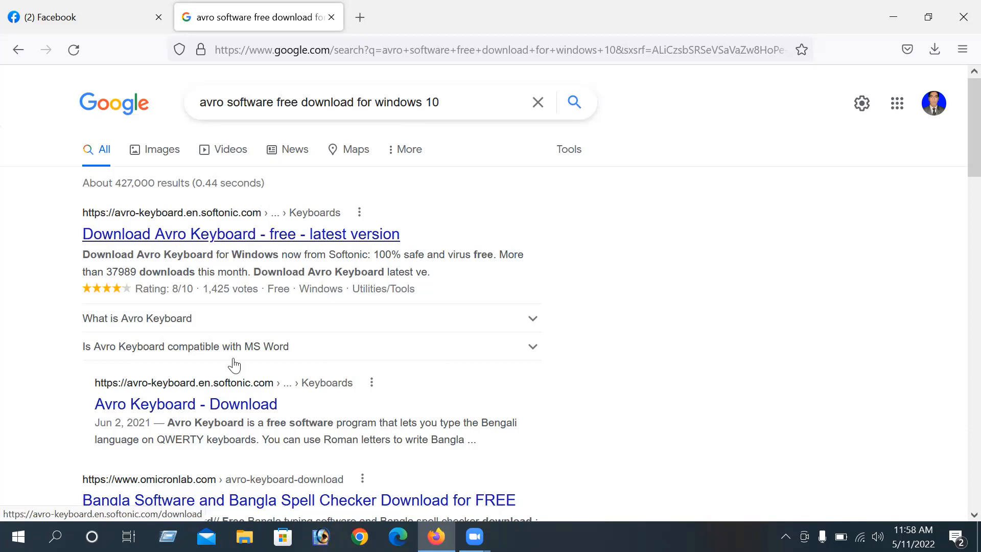
left_click(220, 238)
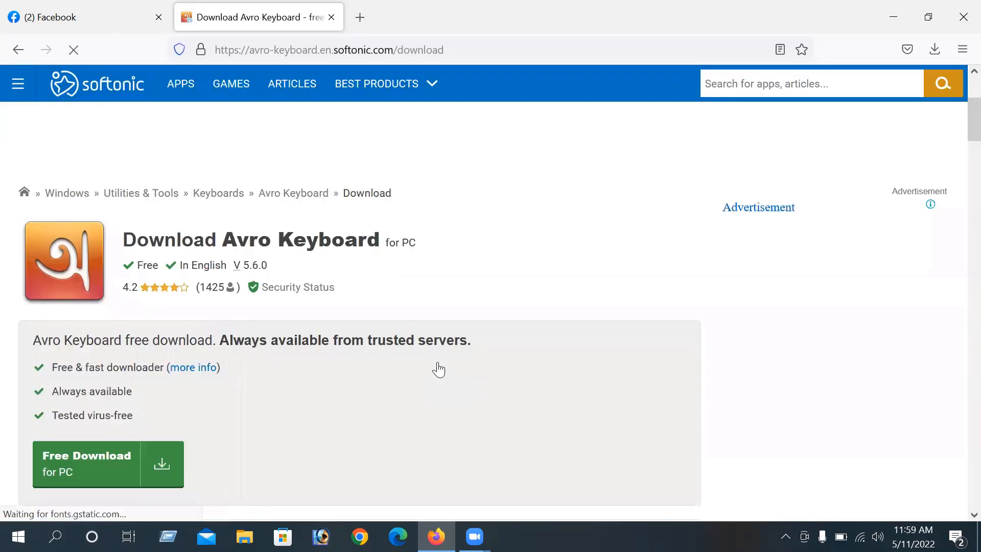
Start the free Avro Keyboard download for PC and dismiss the floating video on the download page.
scroll(437, 366, "down", 10)
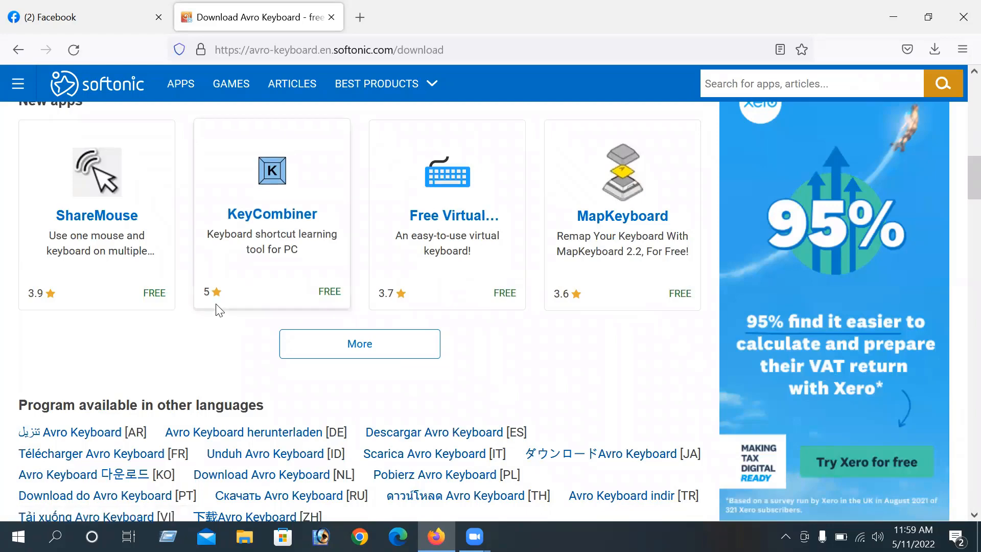
scroll(216, 304, "up", 10)
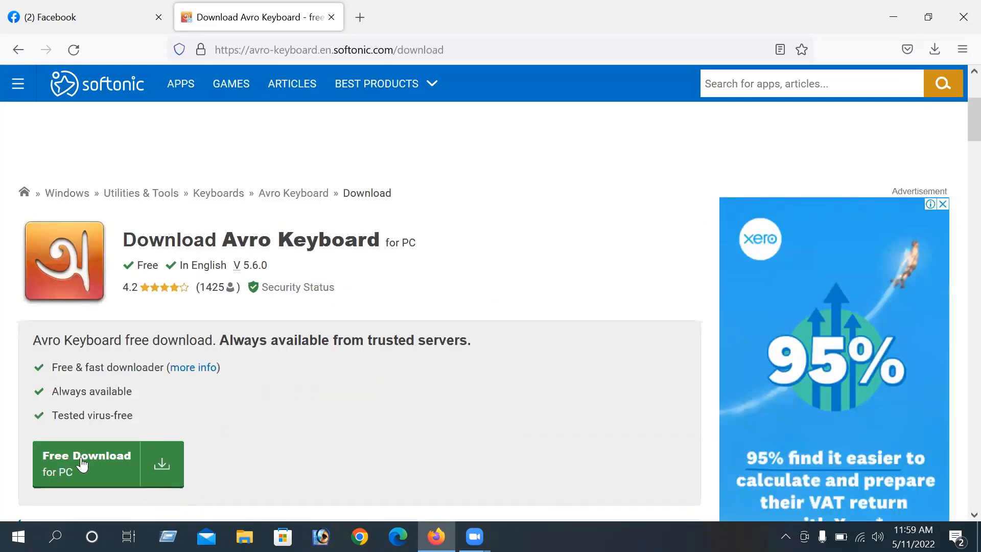
left_click(162, 464)
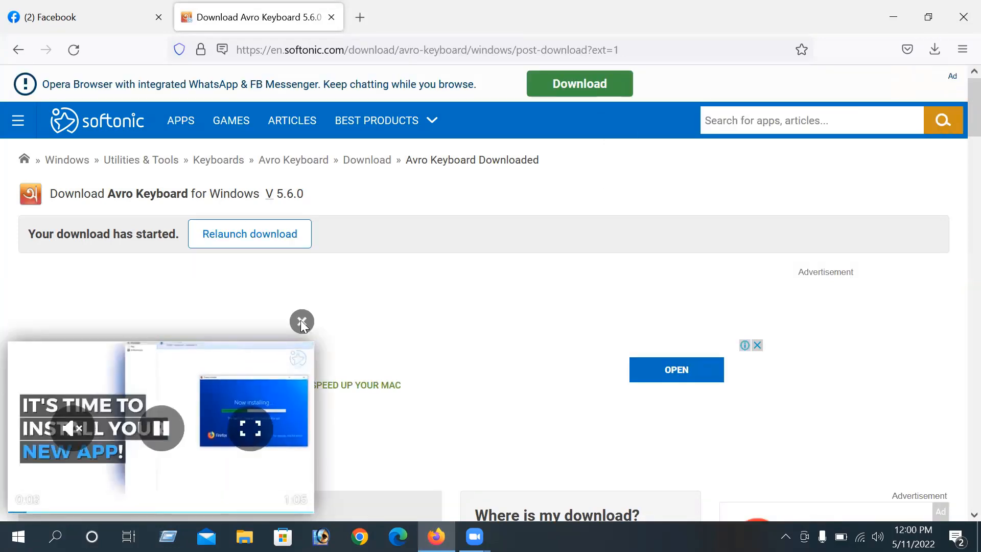
left_click(301, 321)
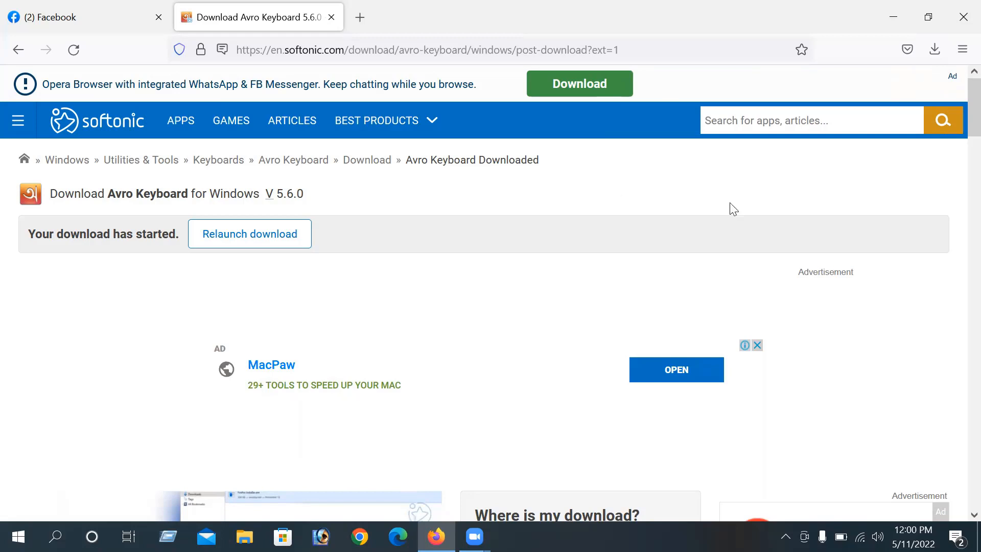
Minimize the browser and show the Downloads folder in File Explorer.
left_click(894, 19)
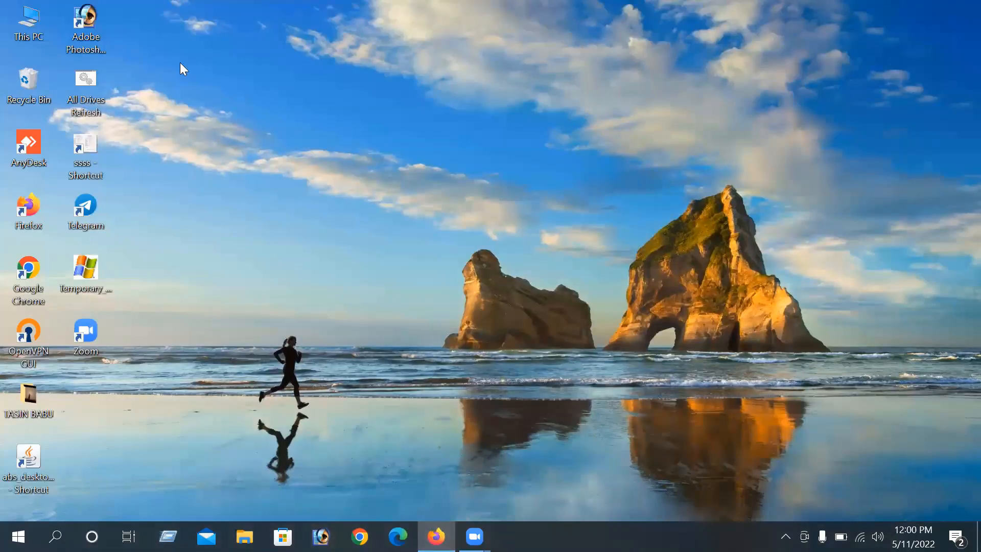
double_click(26, 19)
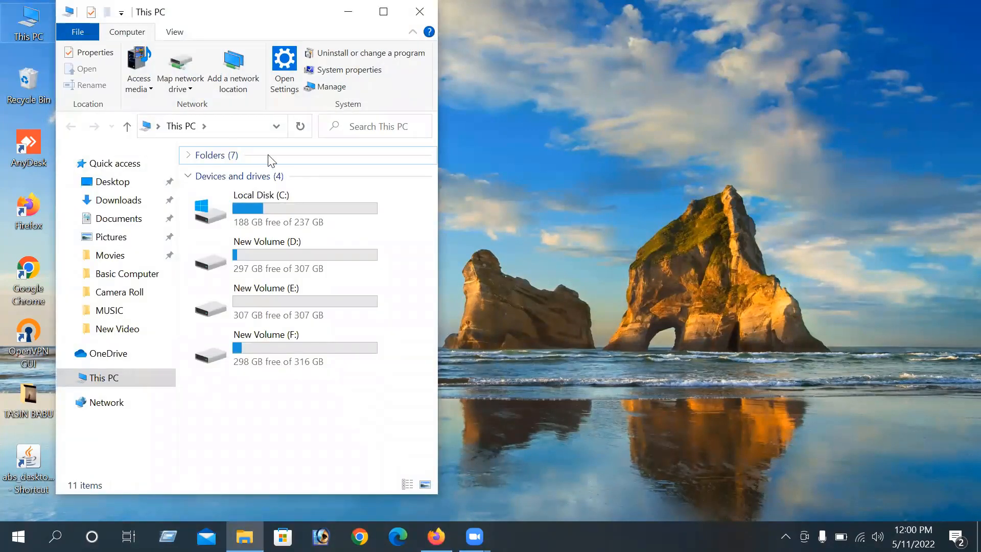
left_click(271, 161)
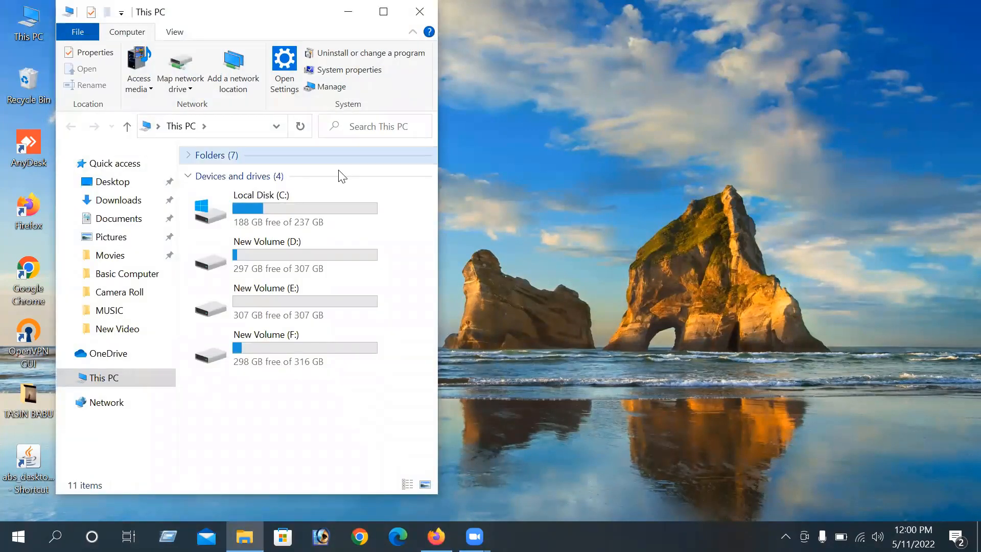
left_click(108, 201)
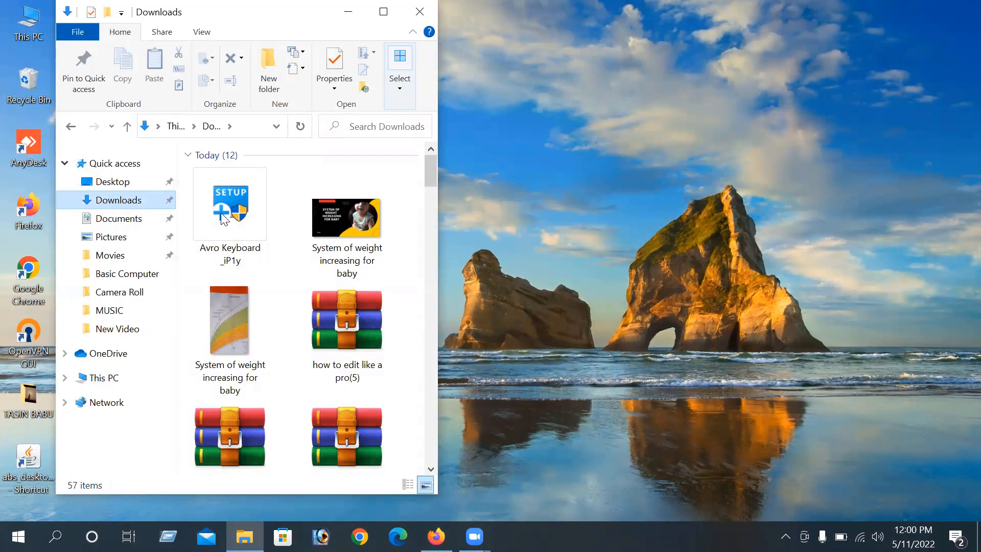
Run the downloaded Avro Keyboard setup file and have Softonic's Secure Connect Manager download and install the program.
mouse_move(227, 207)
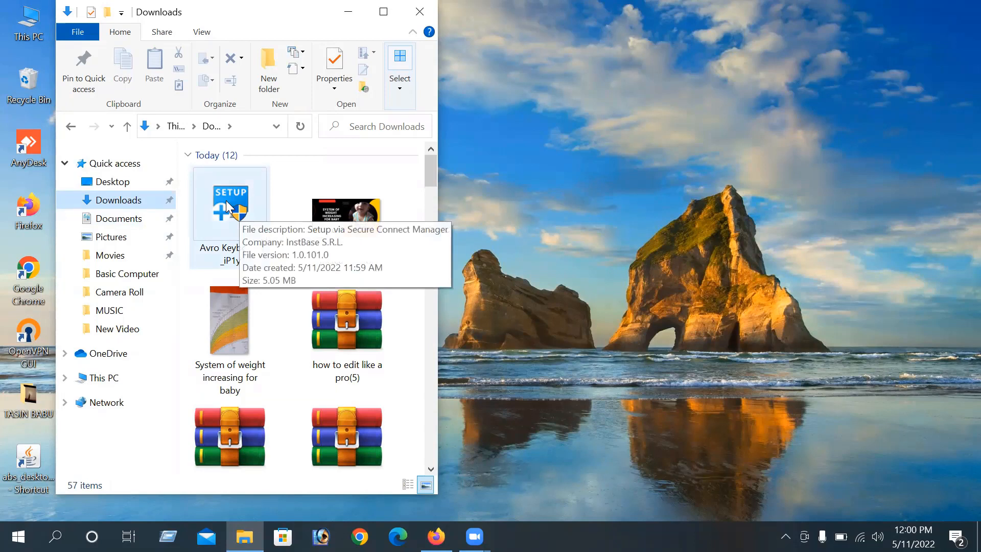
double_click(227, 207)
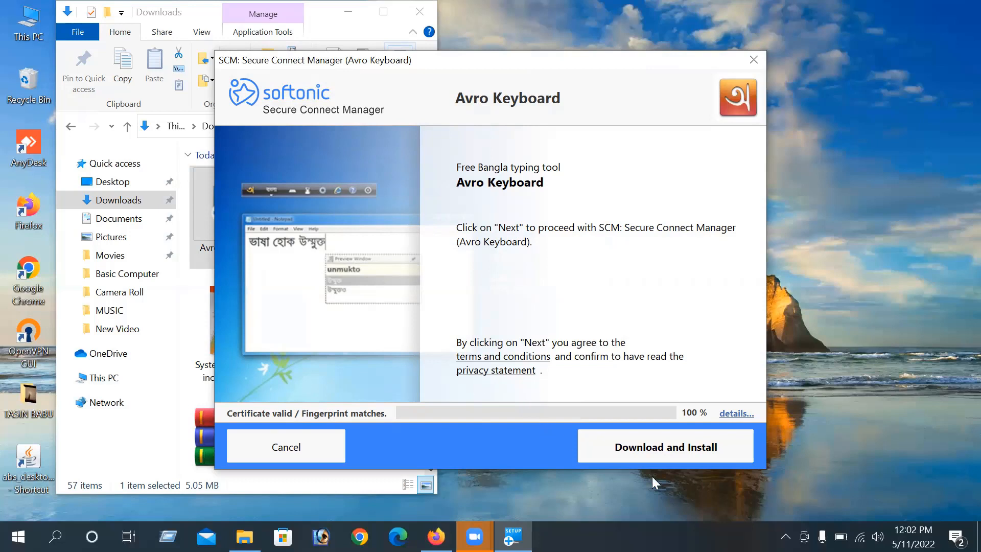
left_click(663, 452)
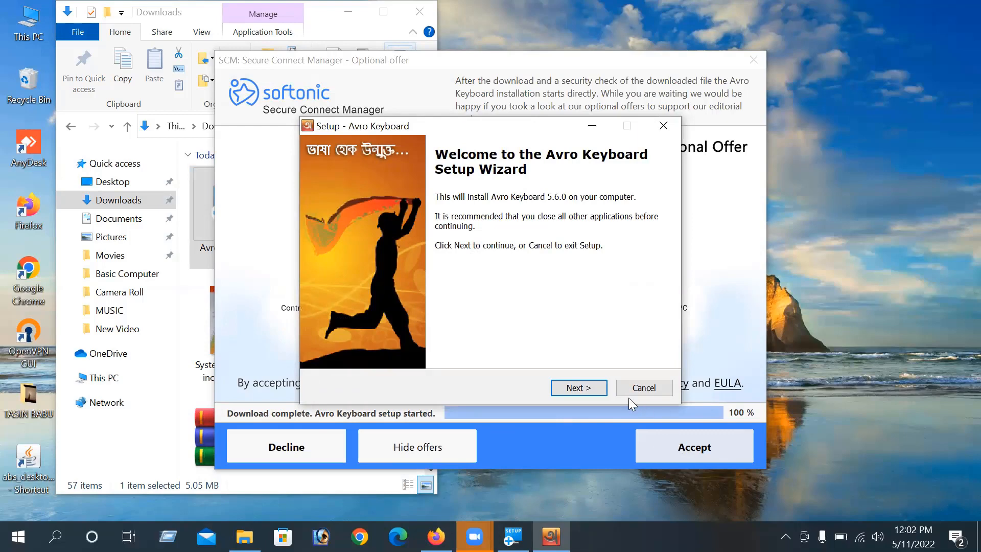
Install Avro Keyboard 5.6.0, accepting the license agreement and keeping the Avro Keyboard Start Menu folder and the weekly update check.
left_click(574, 388)
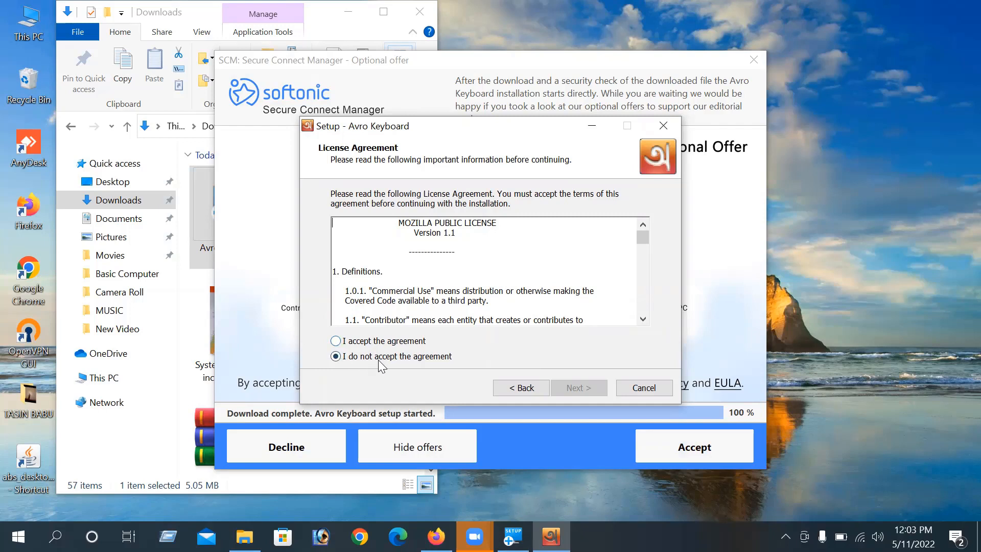
left_click(336, 341)
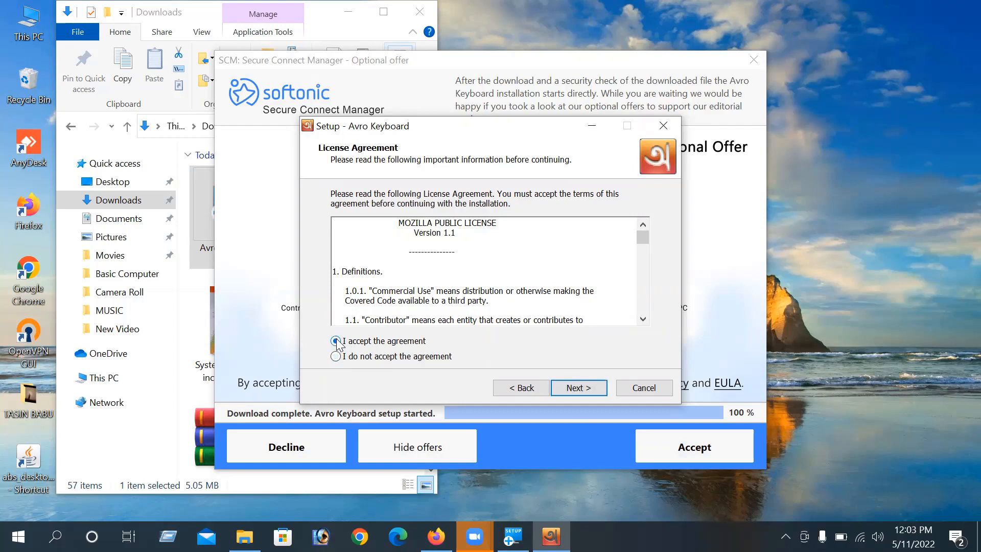
left_click(583, 389)
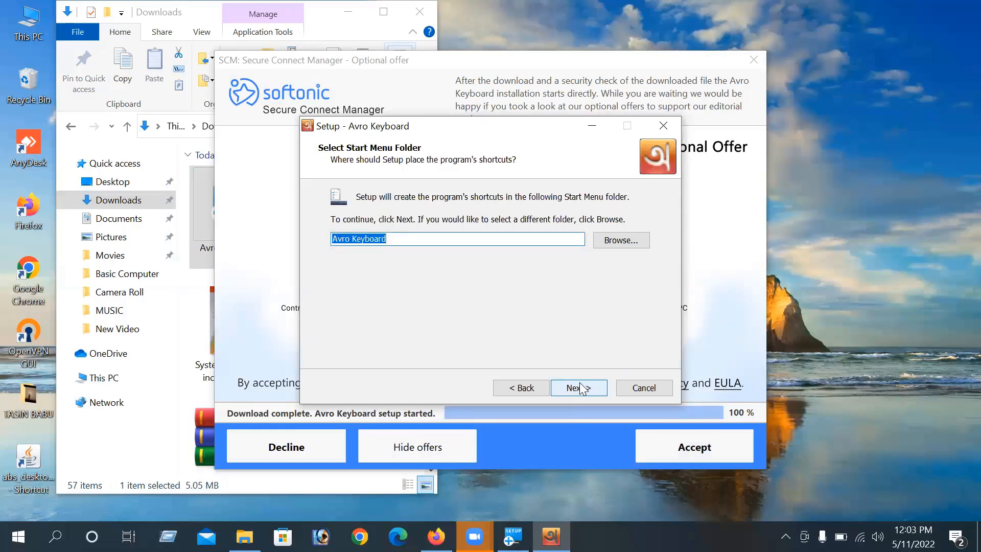
left_click(581, 388)
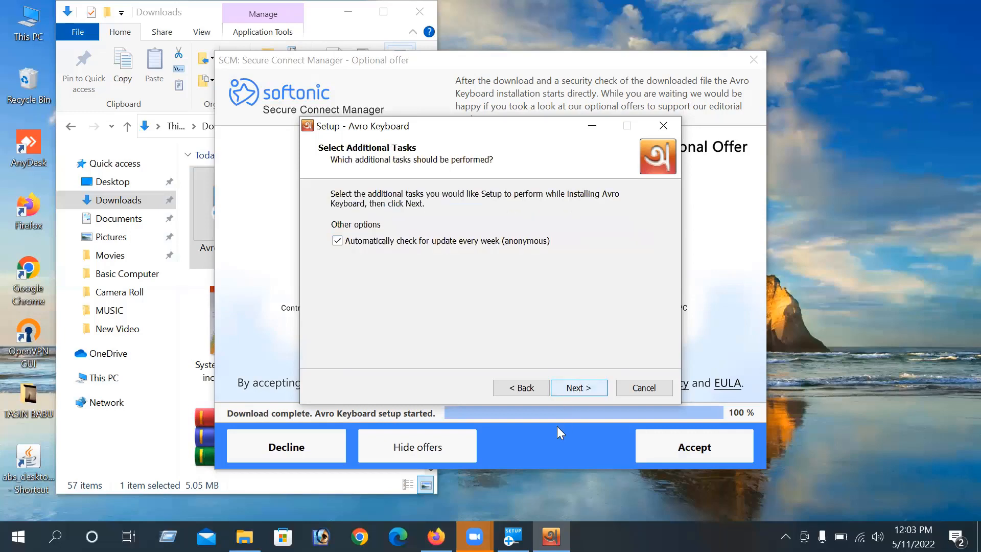
left_click(580, 390)
left_click(580, 389)
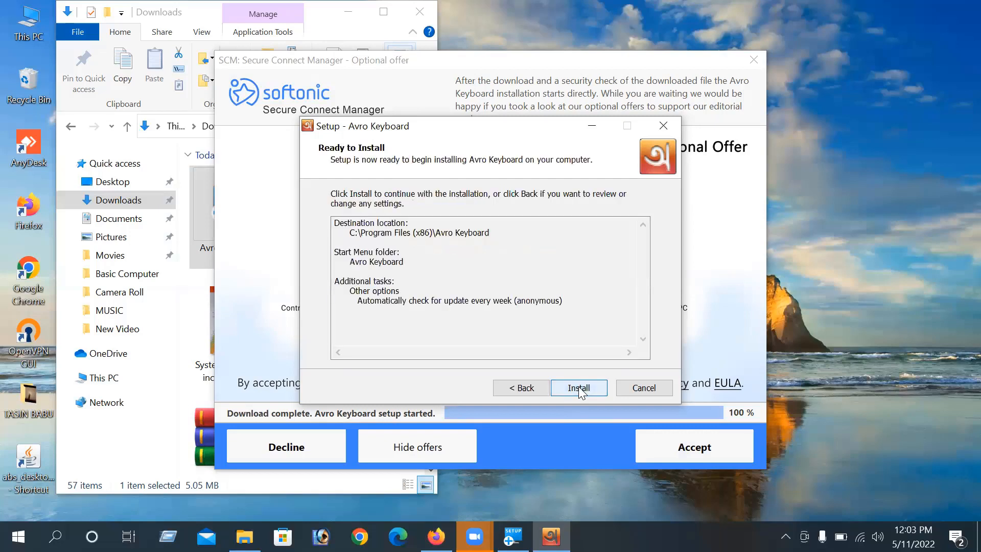
left_click(580, 391)
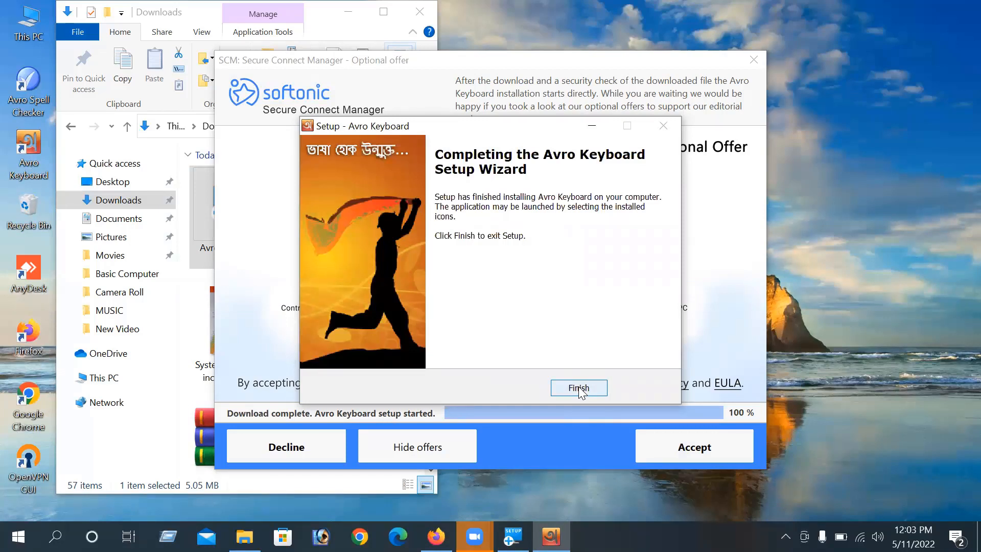
Close the completed setup wizard, the CCleaner offer without accepting it, and the Downloads window.
left_click(579, 387)
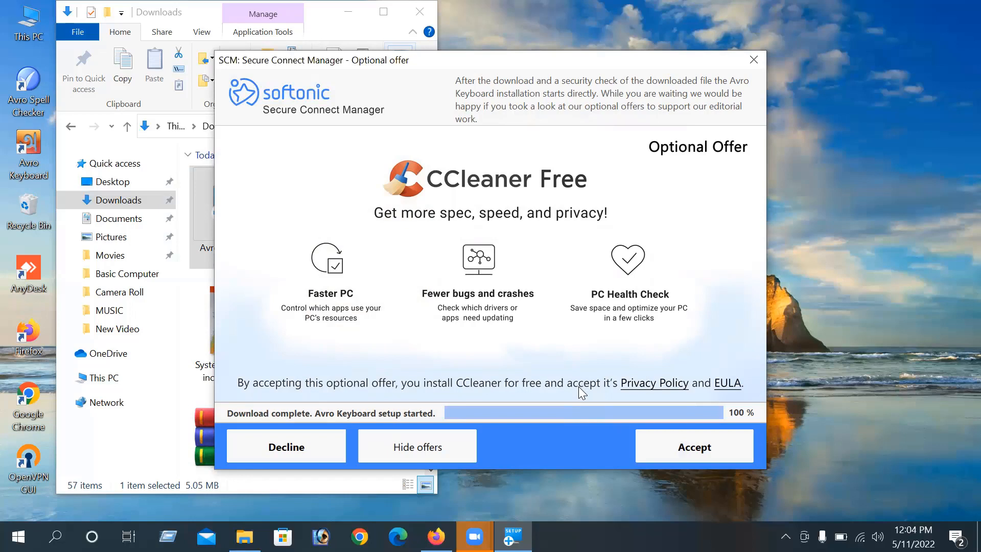
left_click(755, 60)
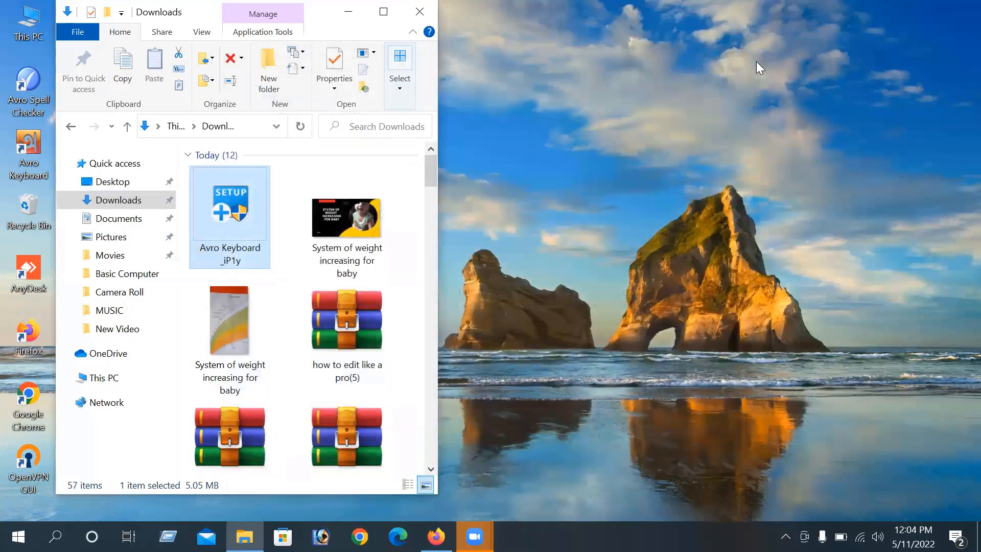
left_click(418, 12)
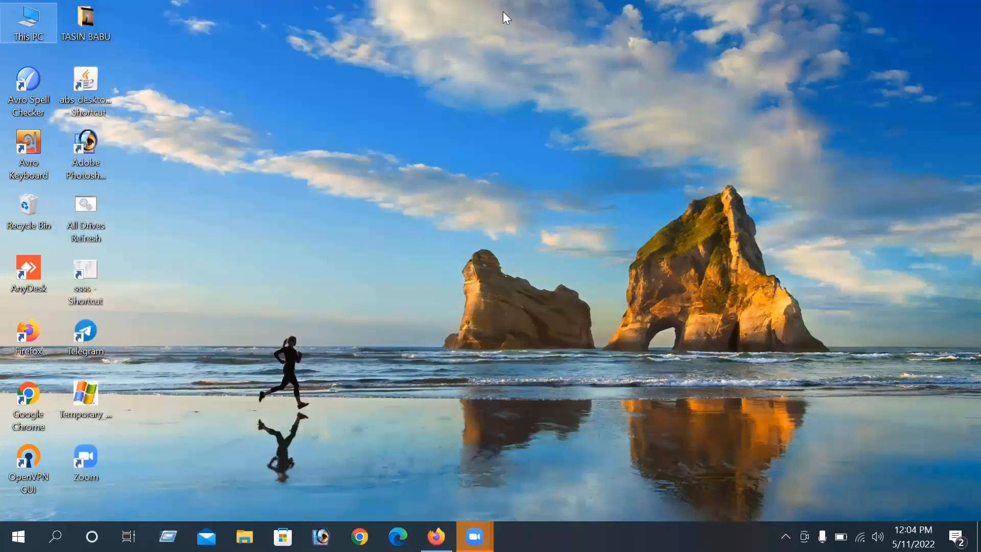
Refresh the desktop twice and show the hidden notification icons.
right_click(491, 66)
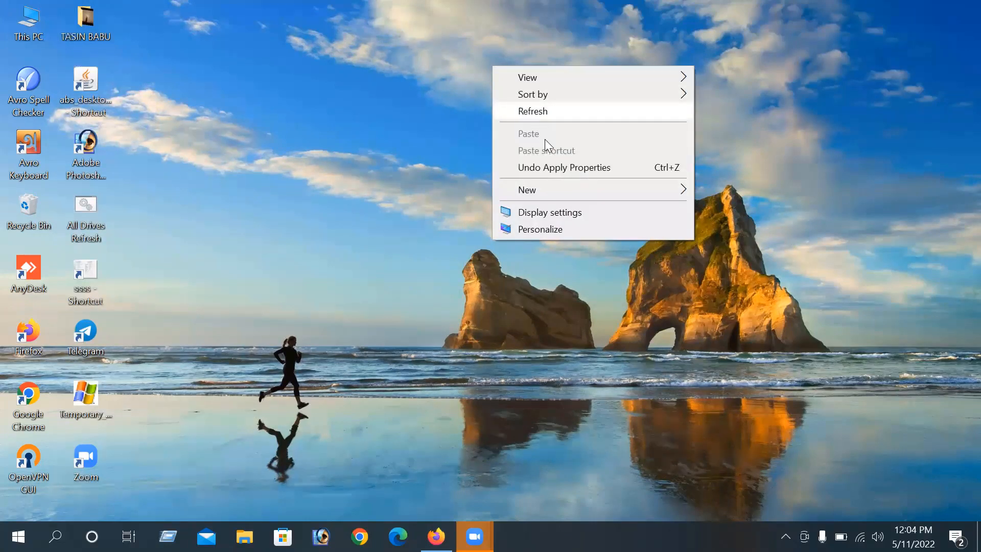
right_click(521, 106)
left_click(557, 154)
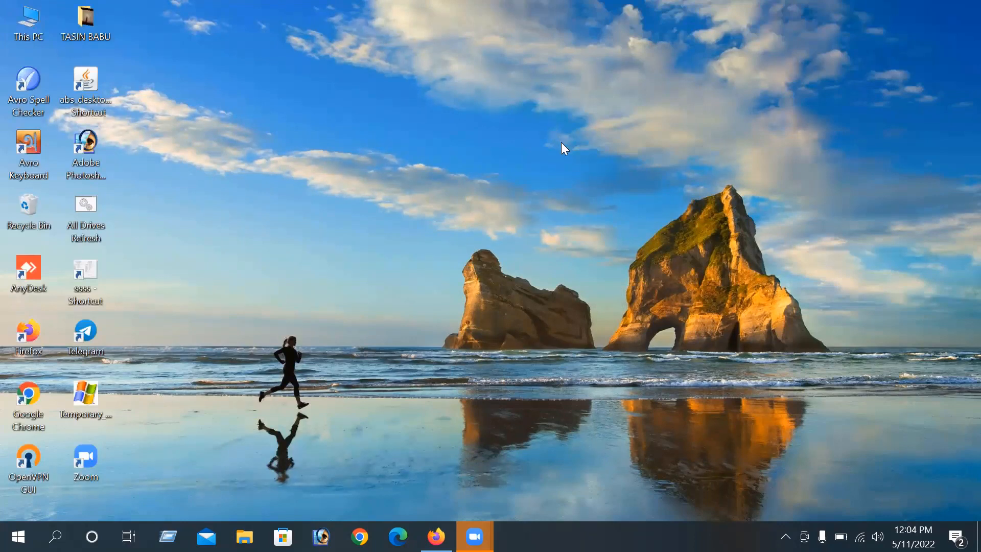
right_click(565, 156)
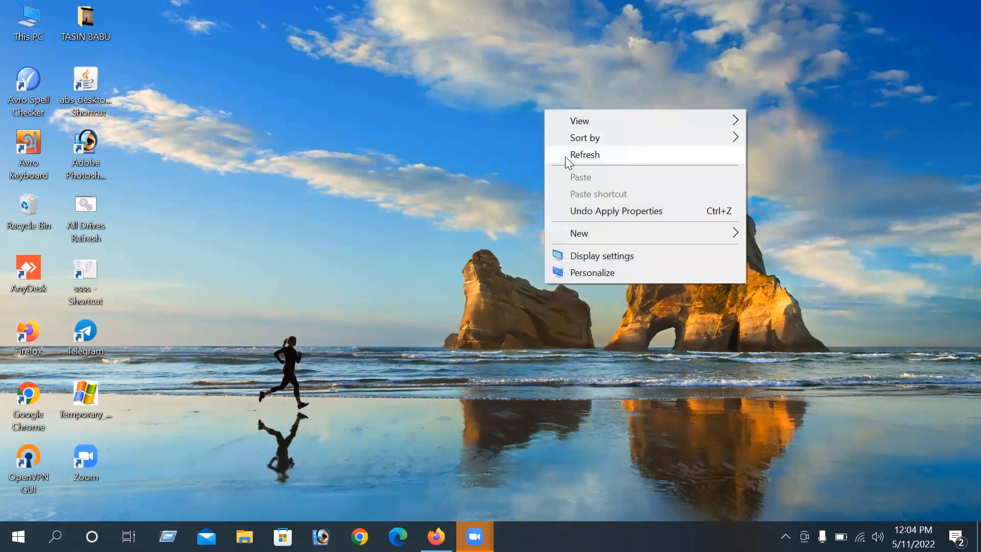
left_click(566, 156)
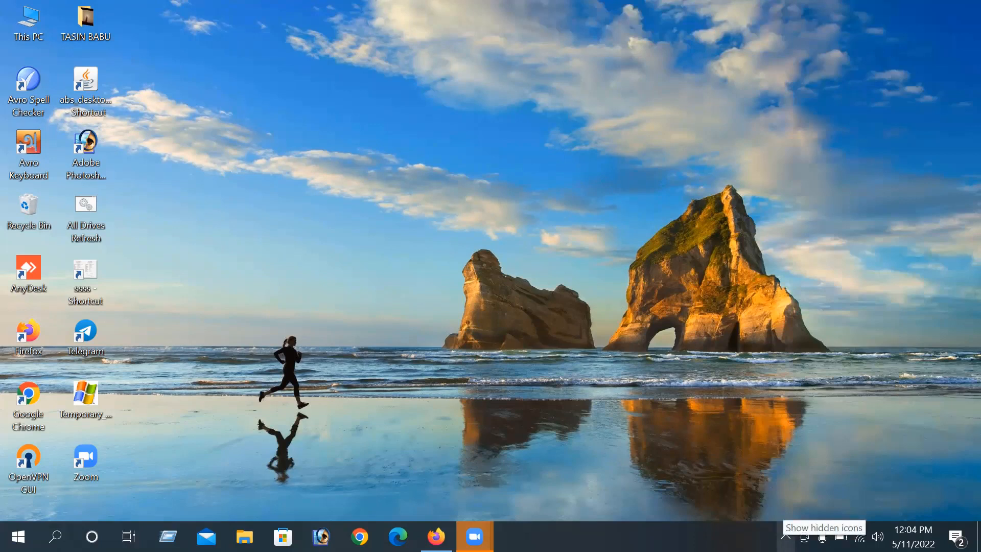
left_click(785, 536)
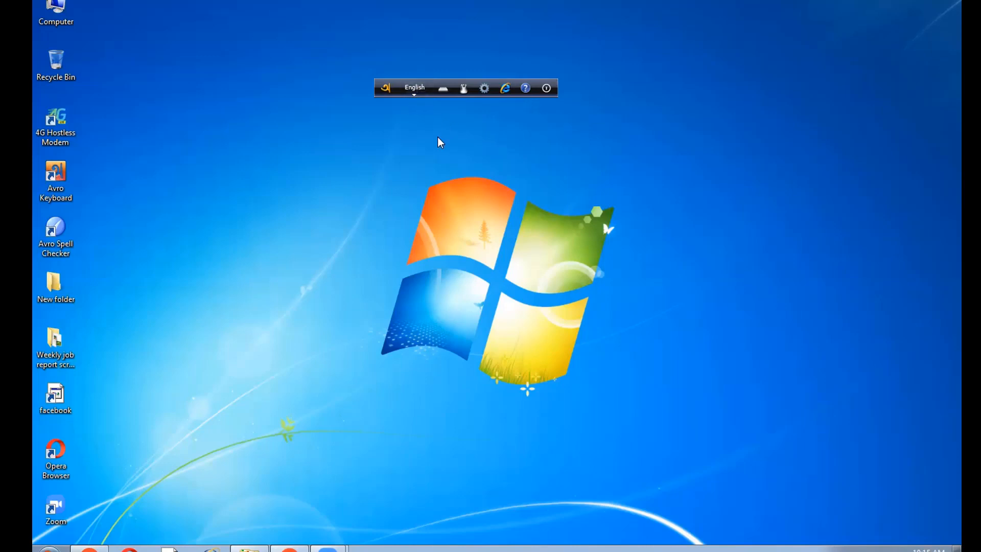
Switch Avro Keyboard to Bangla (বাংলা) typing mode and move its floating toolbar higher on the desktop.
key("F12")
left_click_drag(387, 87, 388, 39)
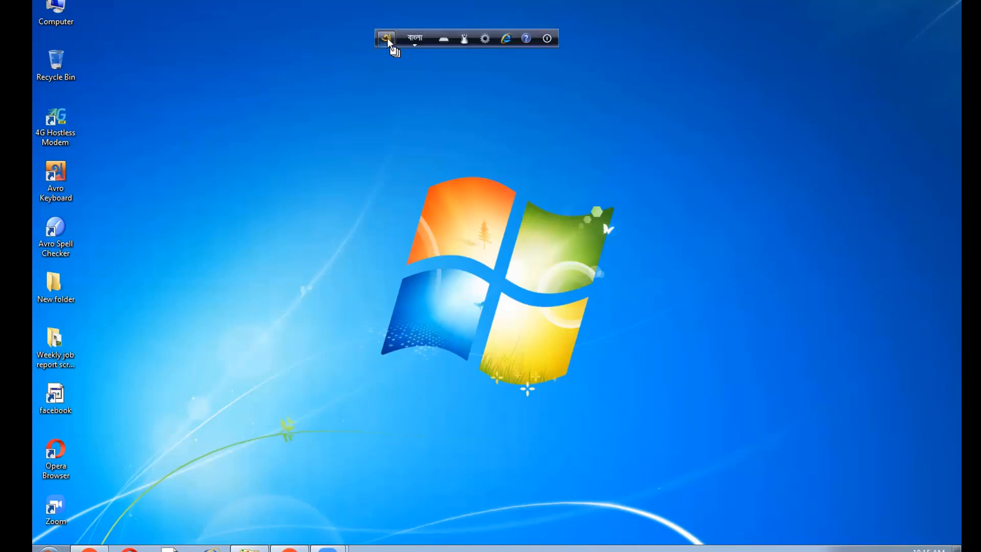
Show the Avro Phonetic keyboard layout in the Layout Viewer and place that window beside the Avro toolbar.
left_click(444, 40)
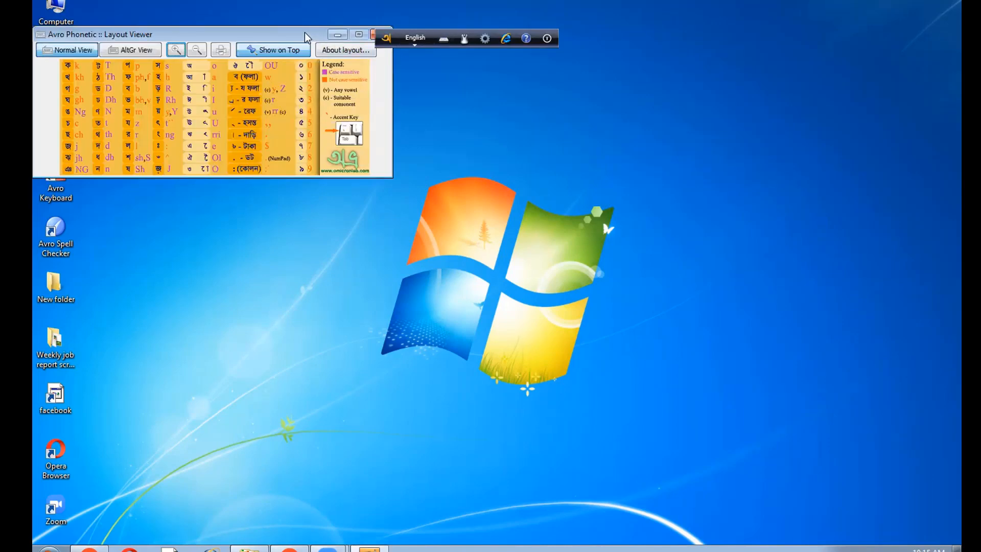
left_click_drag(307, 37, 823, 41)
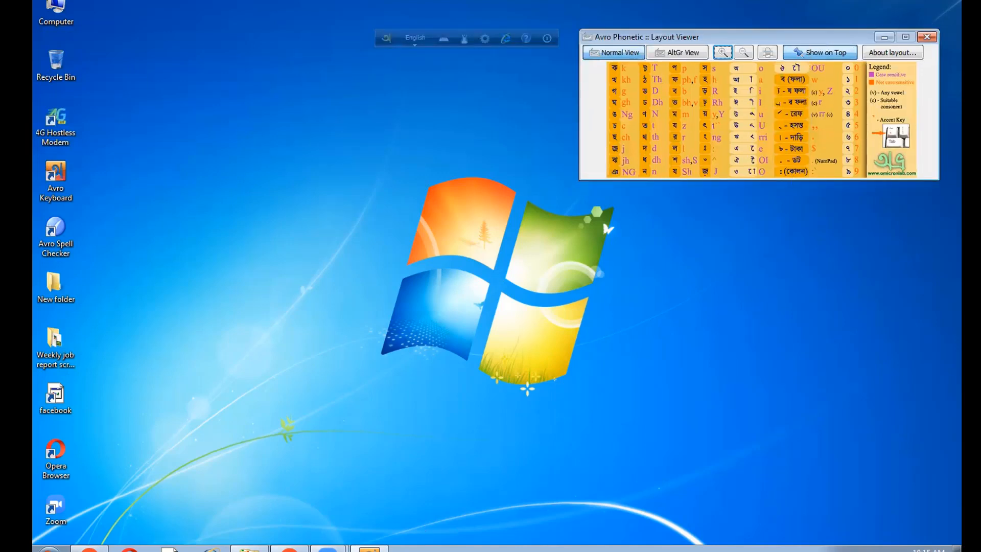
Switch to the Chrome browser and bring up the Home Business Educational Group document in Google Docs.
left_click(90, 549)
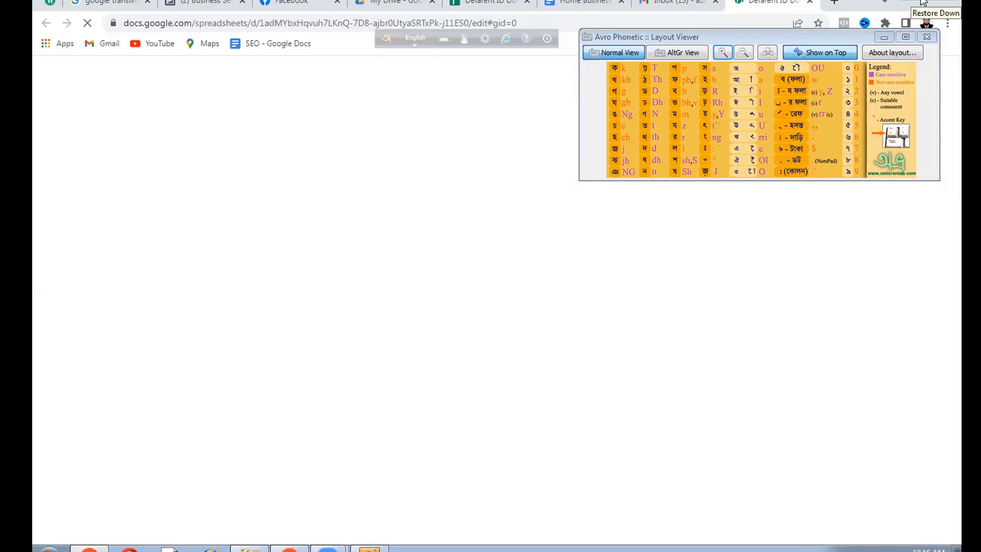
left_click(575, 4)
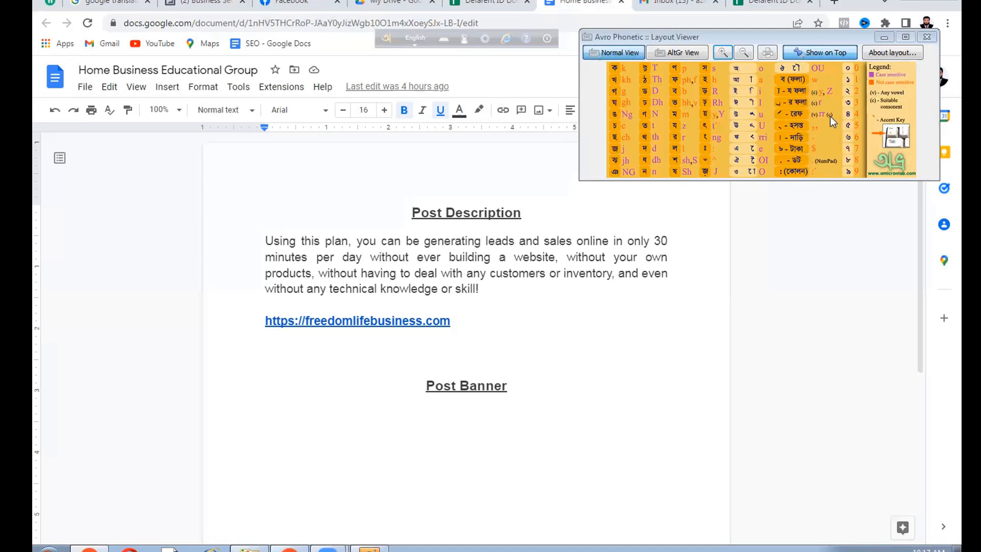
mouse_move(744, 228)
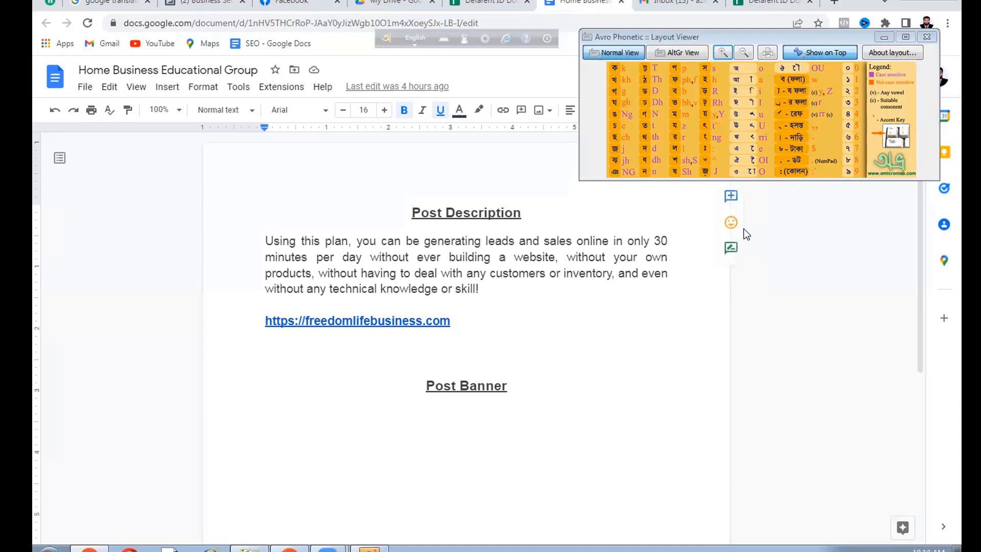